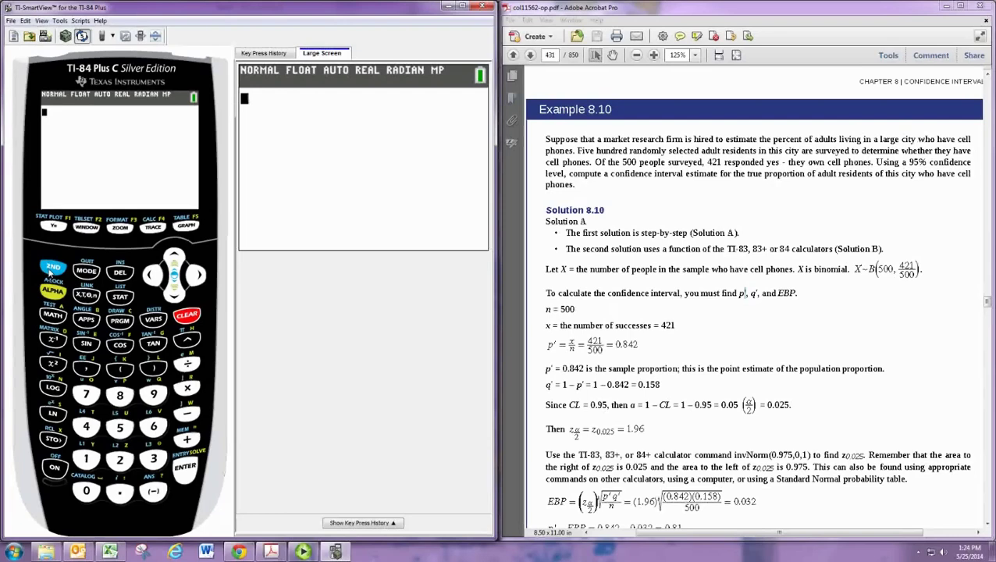
Go to the STAT TESTS list and choose A:1-PropZInt to open its input screen
{"action": "left_click", "coordinate": [119, 297]}
{"action": "key", "text": "Right"}
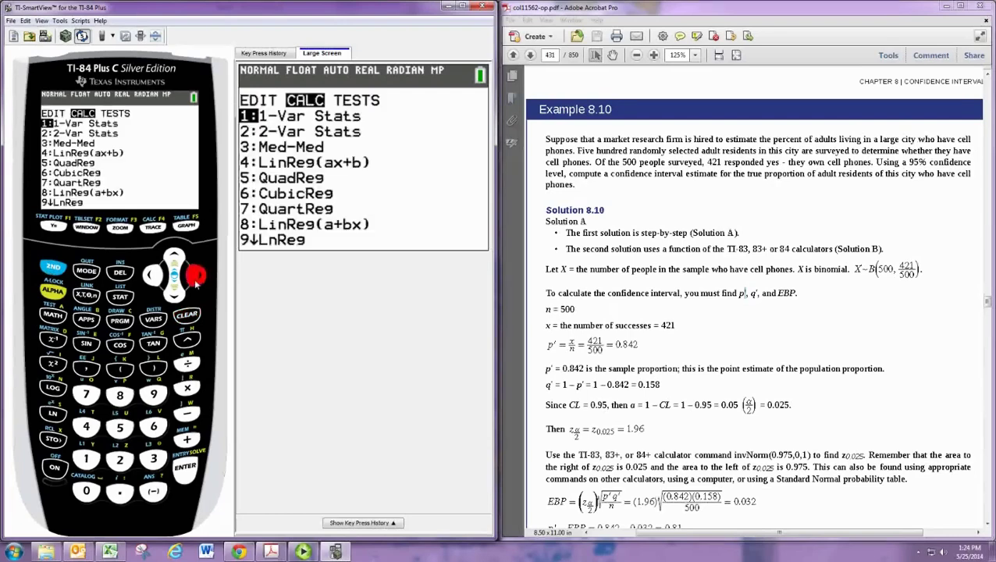
{"action": "key", "text": "Right"}
{"action": "left_click", "coordinate": [172, 294]}
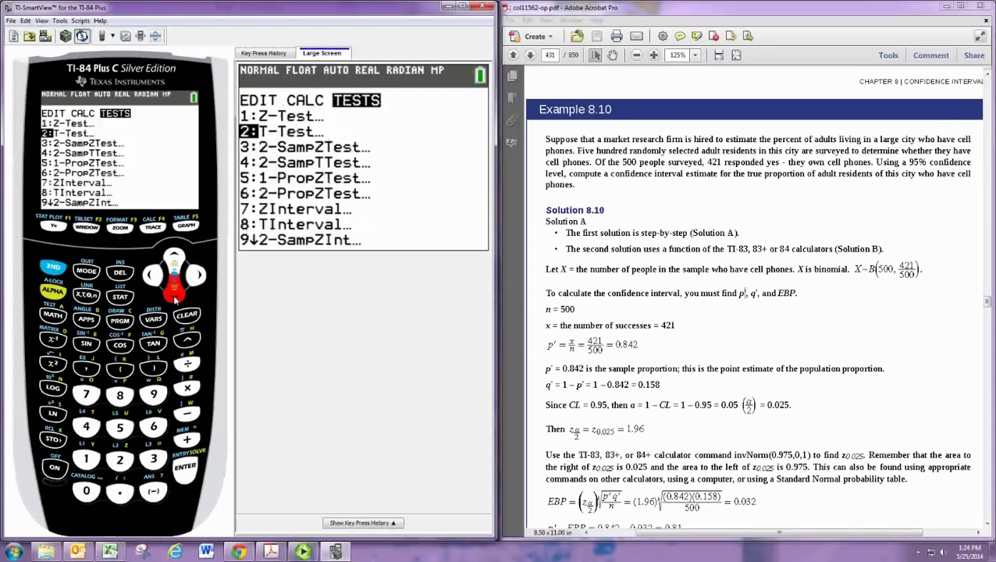
{"action": "left_click", "coordinate": [172, 294]}
{"action": "left_click", "coordinate": [172, 294]}
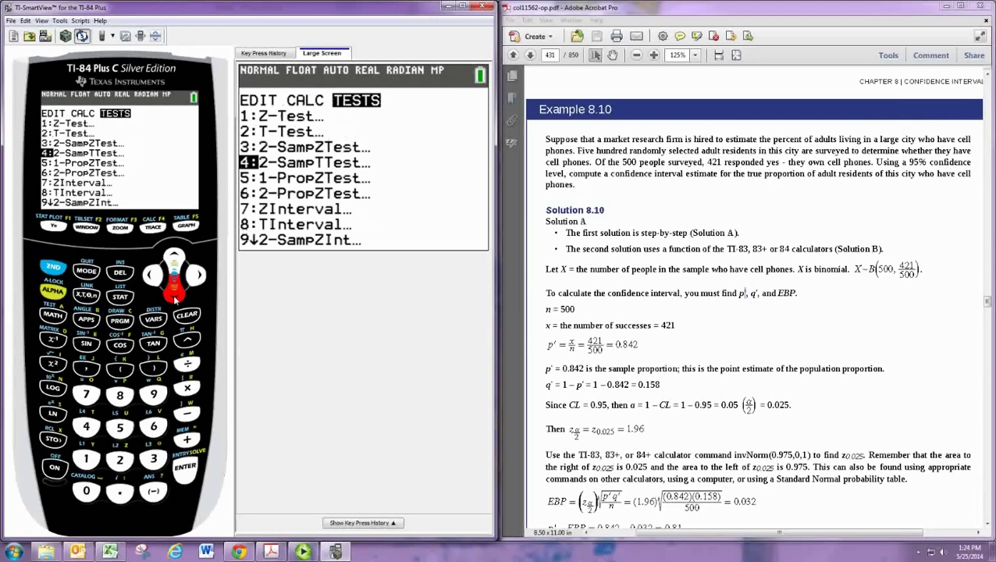
{"action": "left_click", "coordinate": [172, 295]}
{"action": "left_click", "coordinate": [172, 294]}
{"action": "left_click", "coordinate": [173, 295]}
{"action": "left_click", "coordinate": [173, 294]}
{"action": "left_click", "coordinate": [172, 294]}
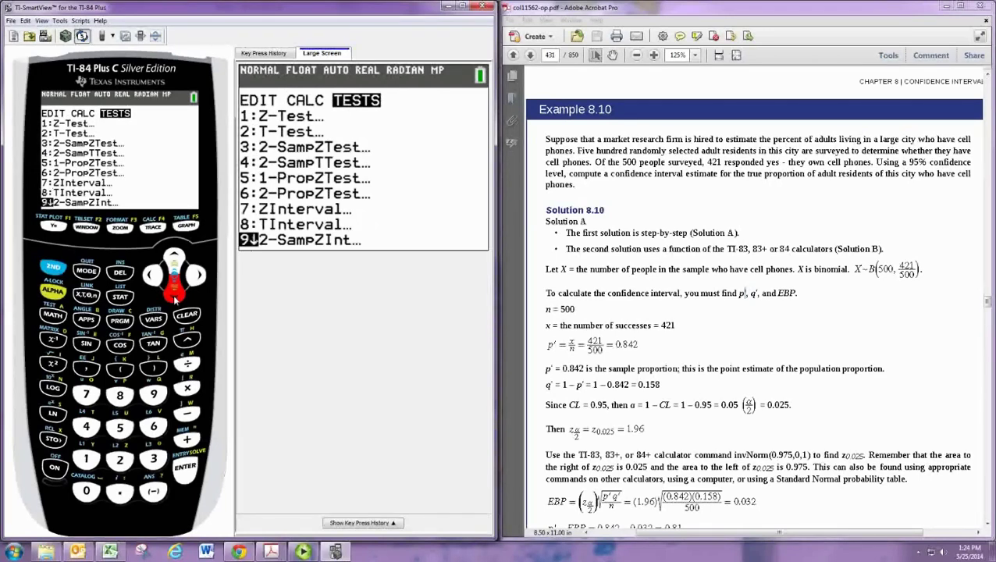
{"action": "left_click", "coordinate": [172, 295]}
{"action": "left_click", "coordinate": [173, 294]}
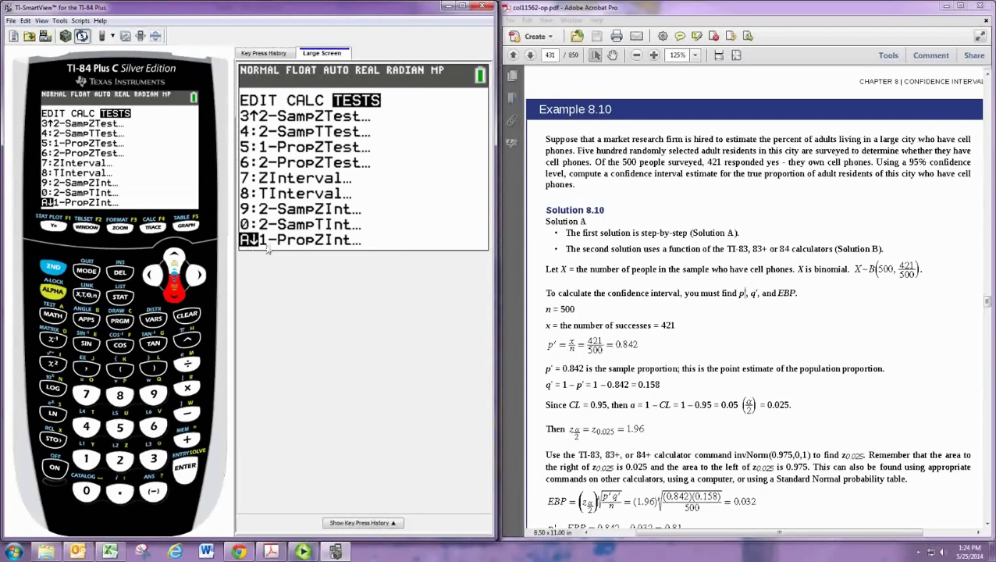
{"action": "left_click", "coordinate": [188, 468]}
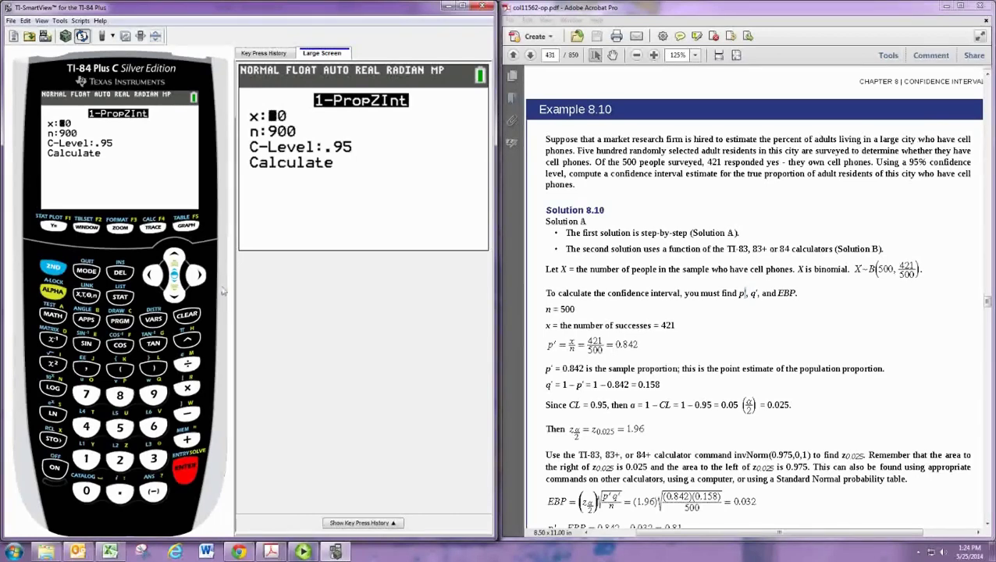
Enter sample size n as 500 and successes x as 421
{"action": "left_click", "coordinate": [175, 293]}
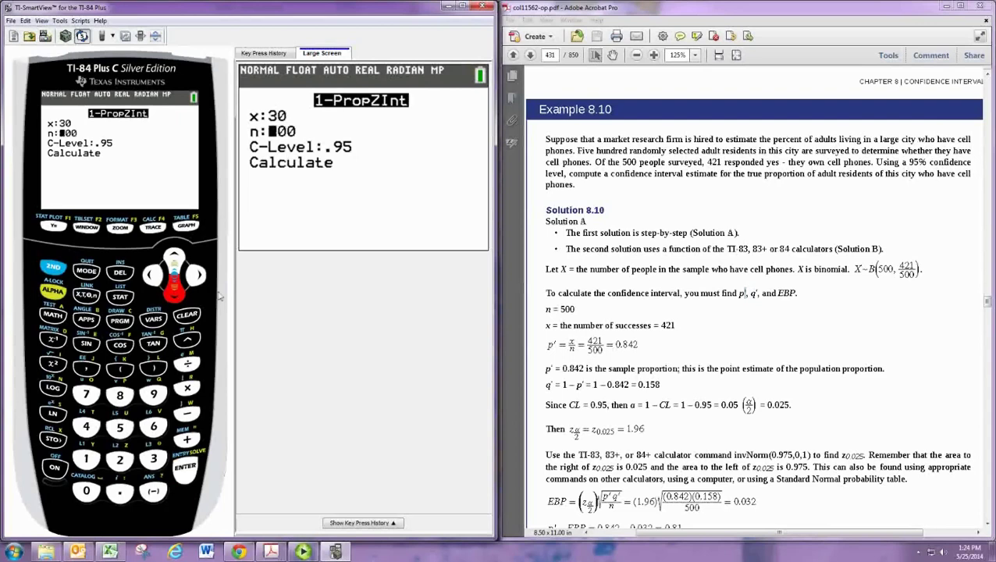
{"action": "left_click", "coordinate": [119, 427]}
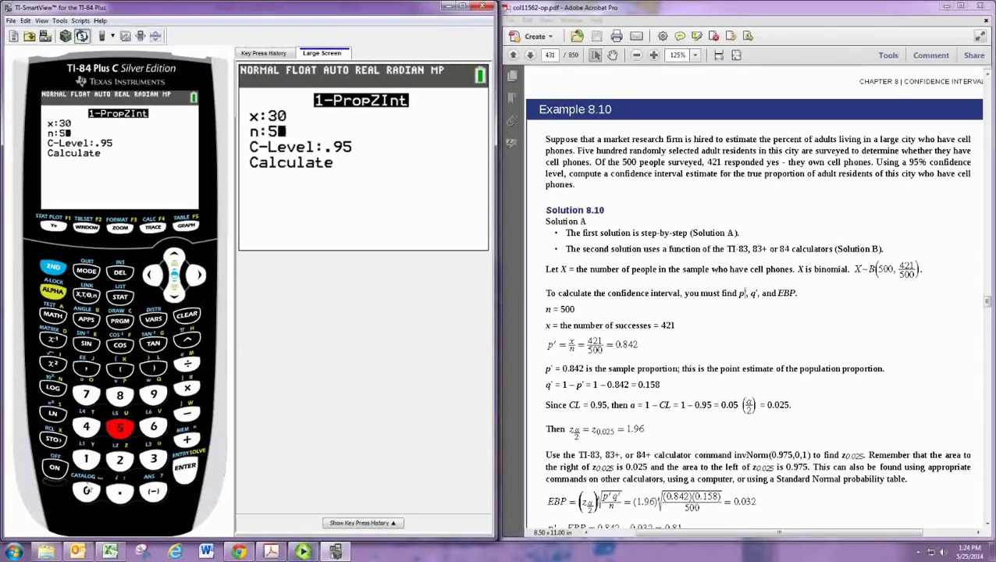
{"action": "left_click", "coordinate": [85, 491]}
{"action": "left_click", "coordinate": [86, 492]}
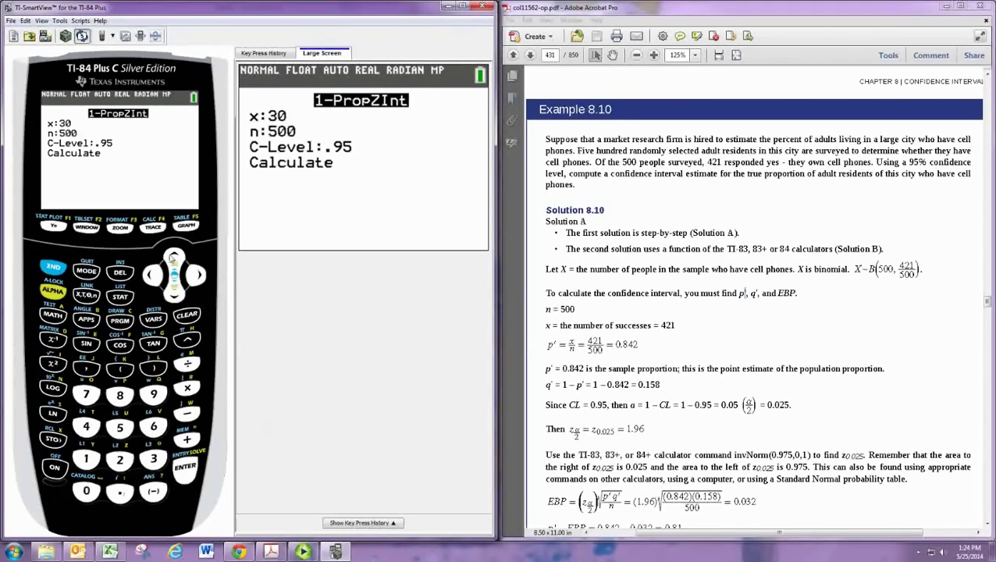
{"action": "left_click", "coordinate": [173, 257]}
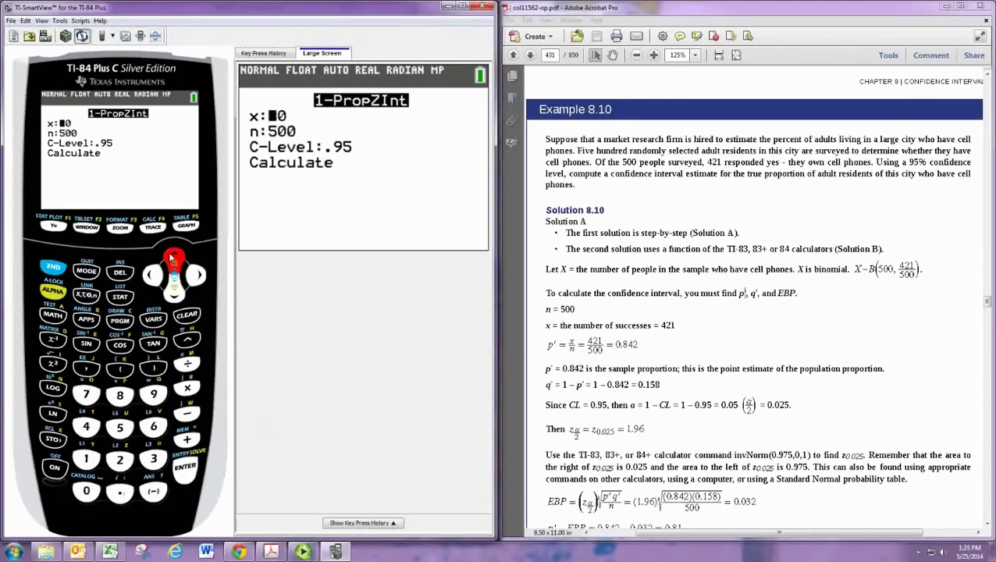
{"action": "left_click", "coordinate": [87, 427]}
{"action": "left_click", "coordinate": [120, 460]}
{"action": "left_click", "coordinate": [85, 460]}
Keep C-Level .95 and calculate, giving the interval (.81003, .87397)
{"action": "left_click", "coordinate": [174, 295]}
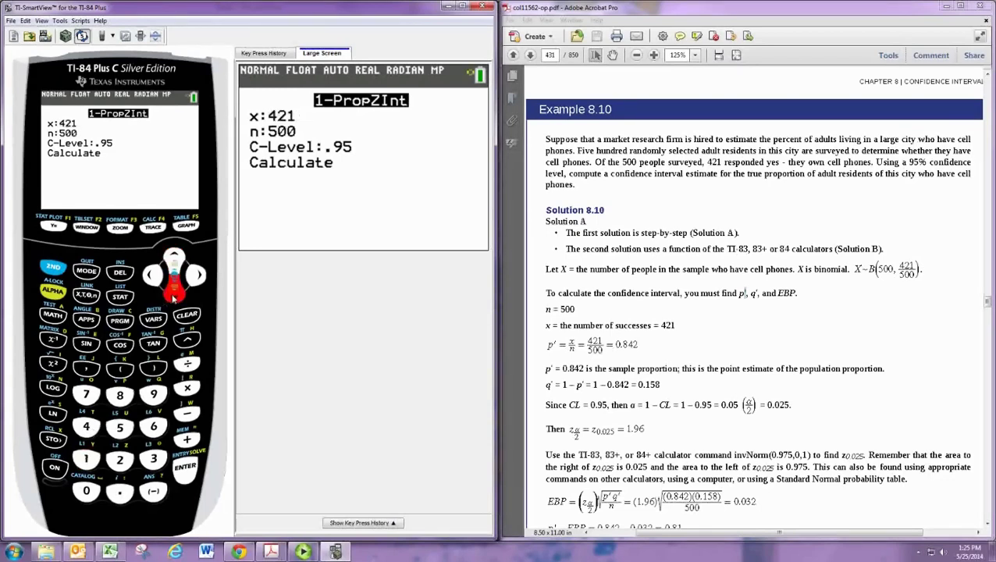
{"action": "left_click", "coordinate": [173, 295]}
{"action": "left_click", "coordinate": [185, 469]}
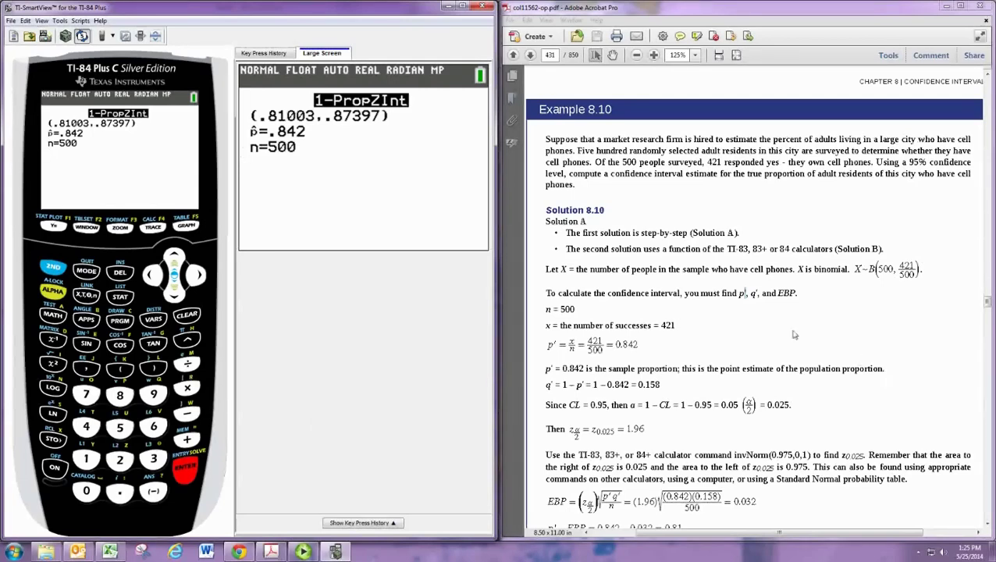
Scroll the textbook PDF to Try It 8.14 on page 436 and clear the calculator screen
{"action": "scroll", "coordinate": [793, 374], "scroll_direction": "down", "scroll_amount": 4}
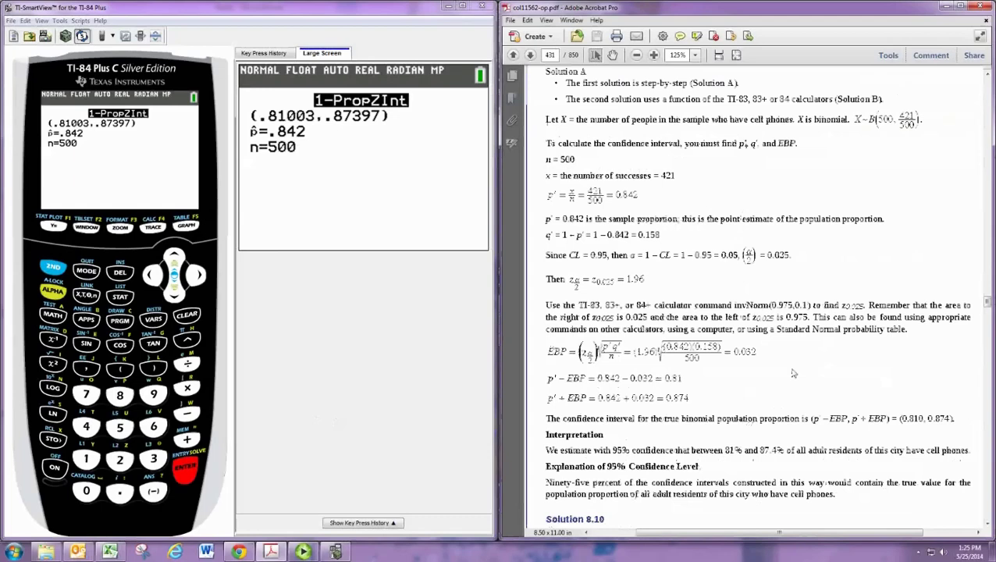
{"action": "scroll", "coordinate": [793, 374], "scroll_direction": "down", "scroll_amount": 15}
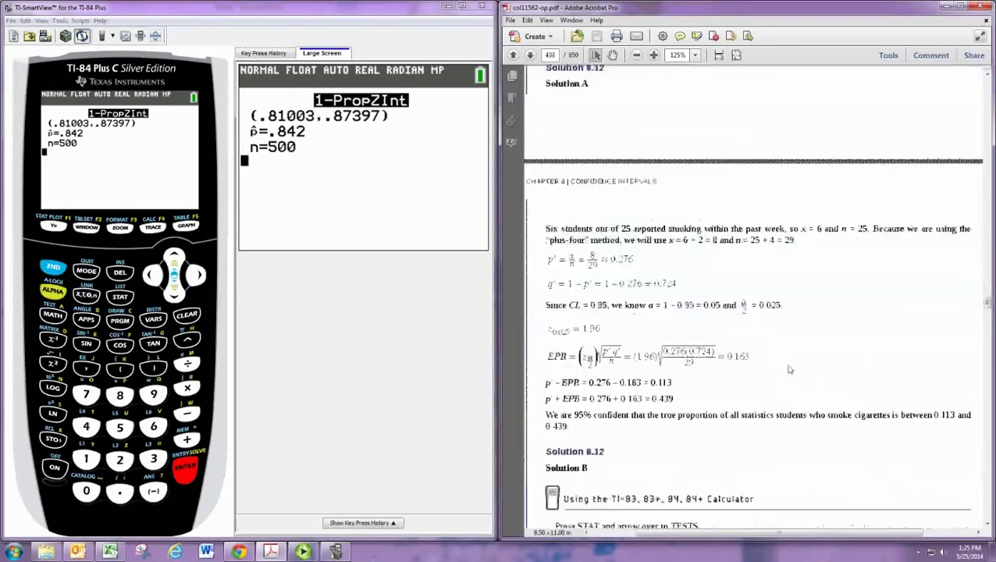
{"action": "scroll", "coordinate": [789, 369], "scroll_direction": "down", "scroll_amount": 10}
{"action": "scroll", "coordinate": [789, 370], "scroll_direction": "down", "scroll_amount": 8}
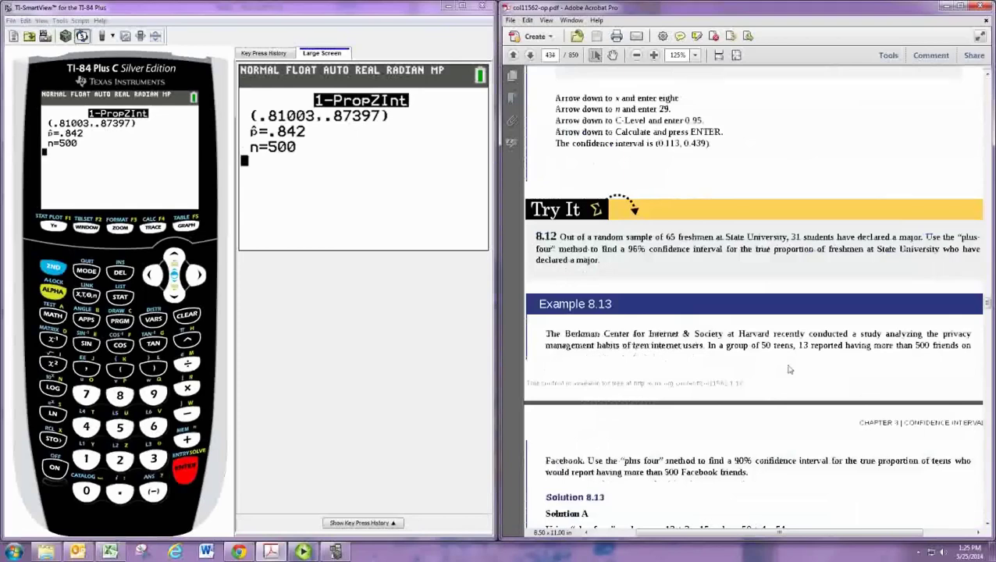
{"action": "scroll", "coordinate": [789, 369], "scroll_direction": "down", "scroll_amount": 6}
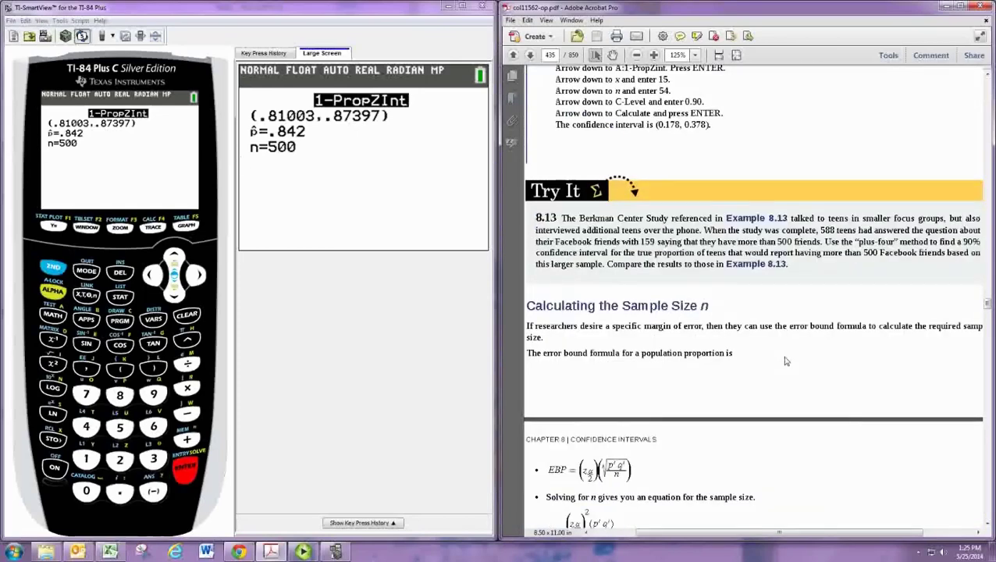
{"action": "scroll", "coordinate": [786, 362], "scroll_direction": "down", "scroll_amount": 5}
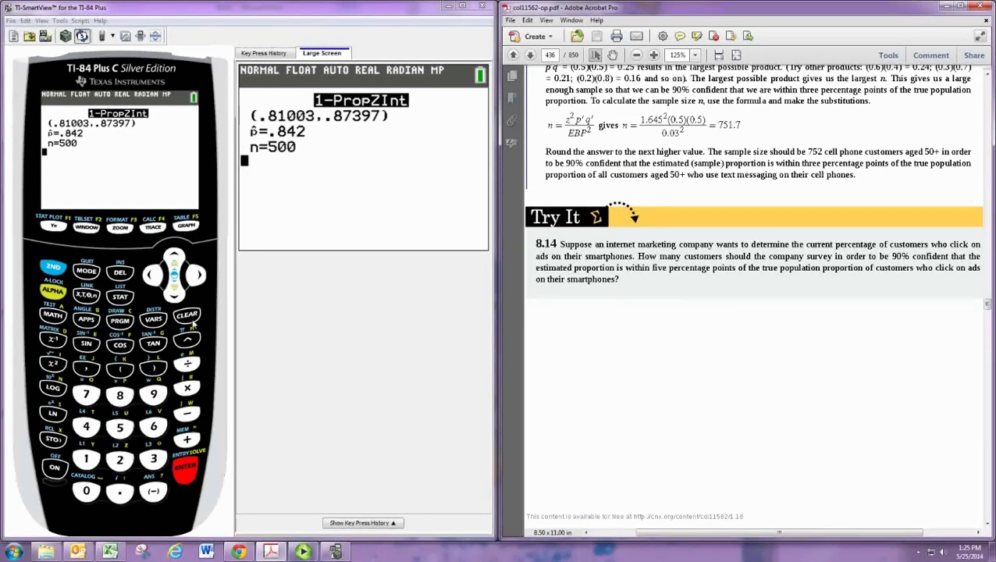
{"action": "left_click", "coordinate": [190, 319]}
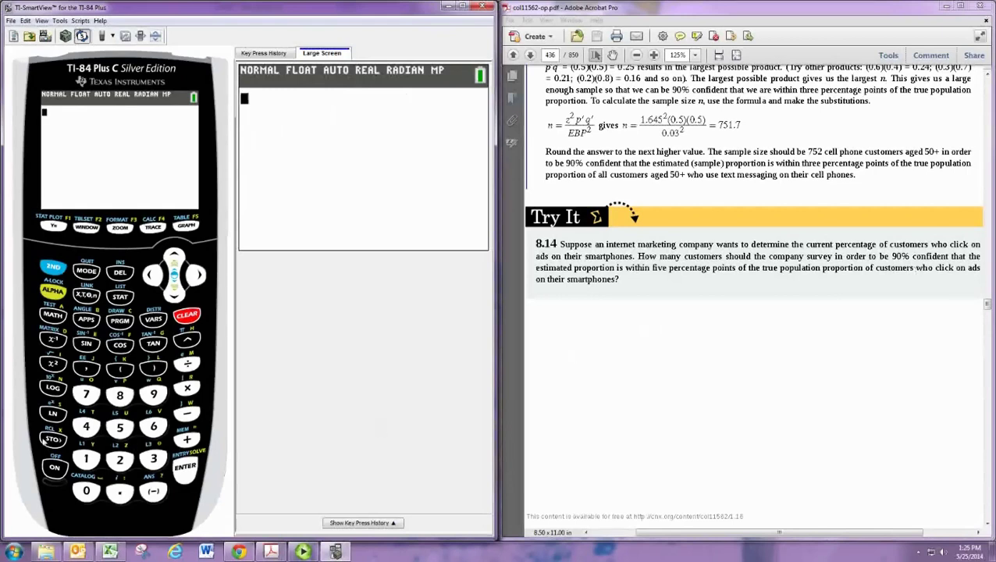
Open the invNorm input form from the 2ND VARS distributions menu
{"action": "left_click", "coordinate": [53, 267]}
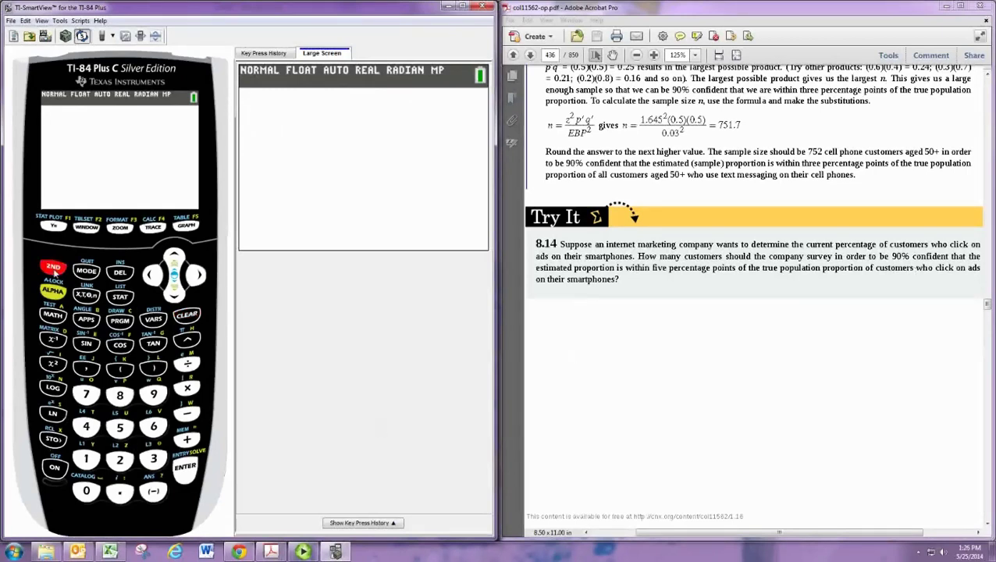
{"action": "left_click", "coordinate": [154, 319]}
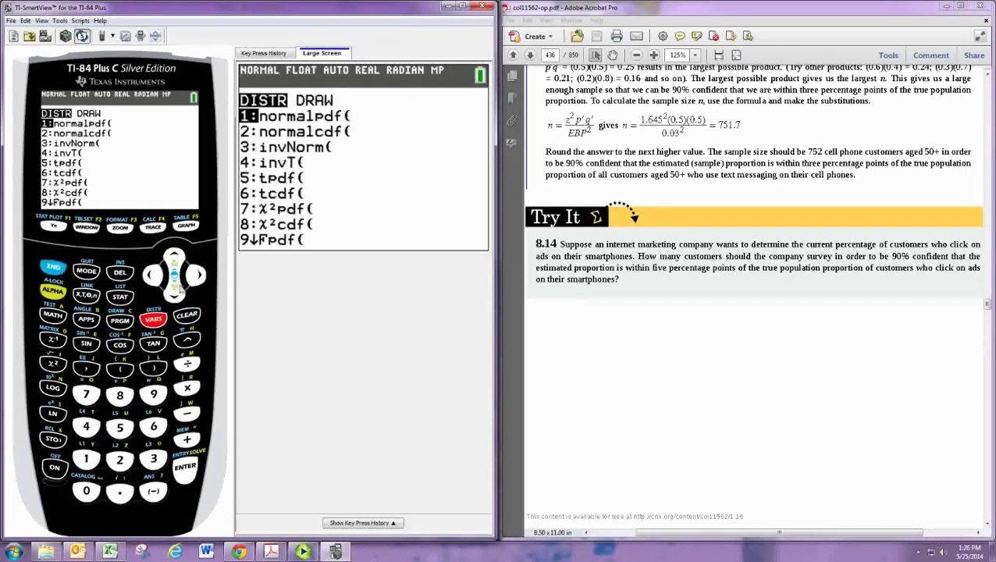
{"action": "left_click", "coordinate": [174, 292]}
{"action": "left_click", "coordinate": [174, 292]}
{"action": "left_click", "coordinate": [186, 467]}
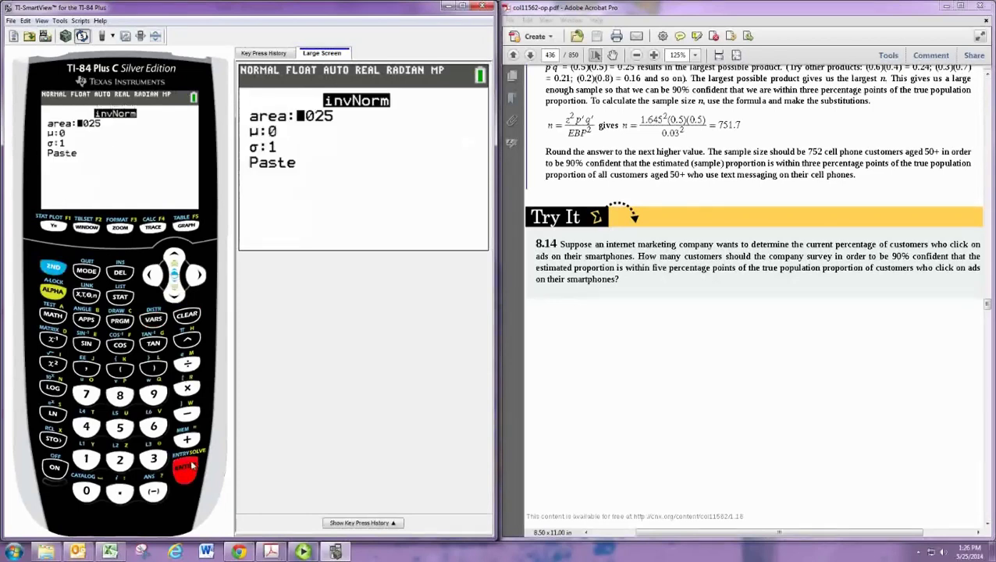
Enter area .05 with μ 0 and σ 1, then evaluate invNorm(.05,0,1) = -1.644853626
{"action": "left_click", "coordinate": [119, 491]}
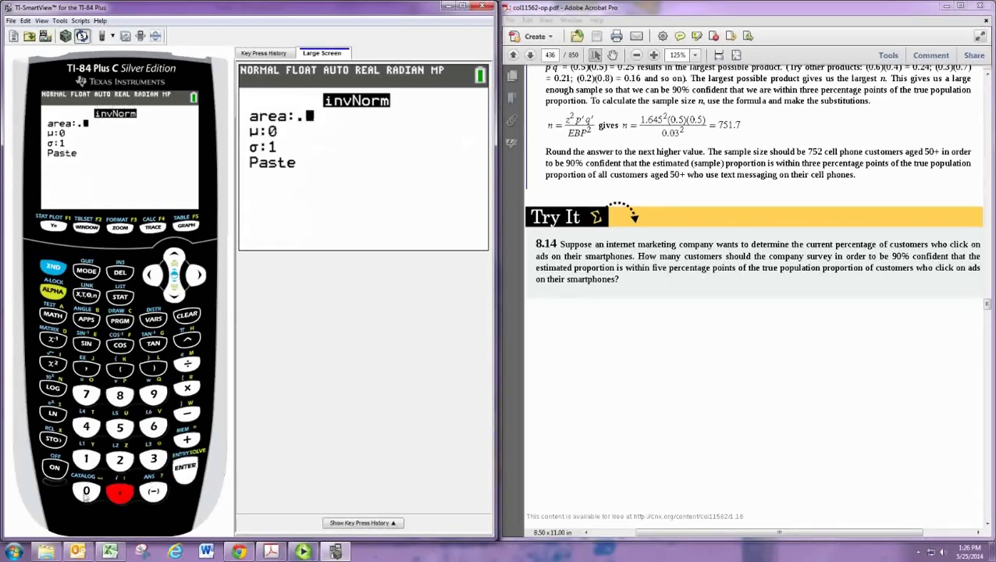
{"action": "left_click", "coordinate": [86, 491]}
{"action": "left_click", "coordinate": [119, 427]}
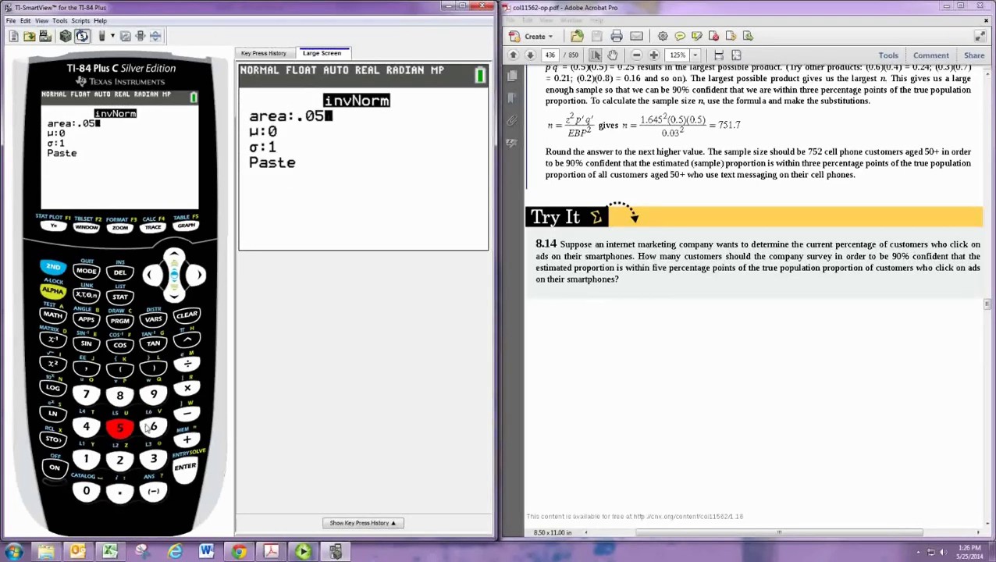
{"action": "left_click", "coordinate": [188, 470]}
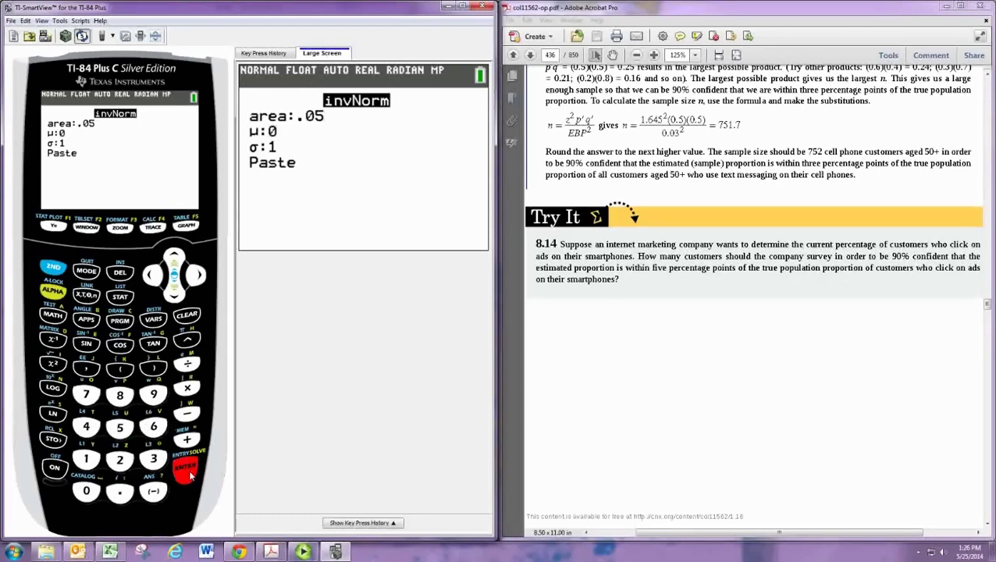
{"action": "left_click", "coordinate": [187, 470]}
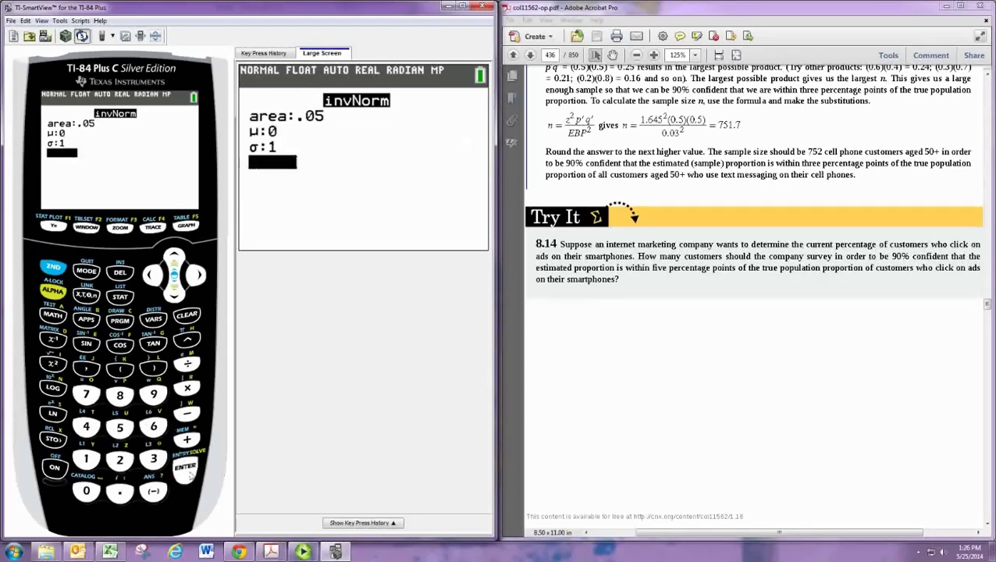
{"action": "left_click", "coordinate": [188, 470]}
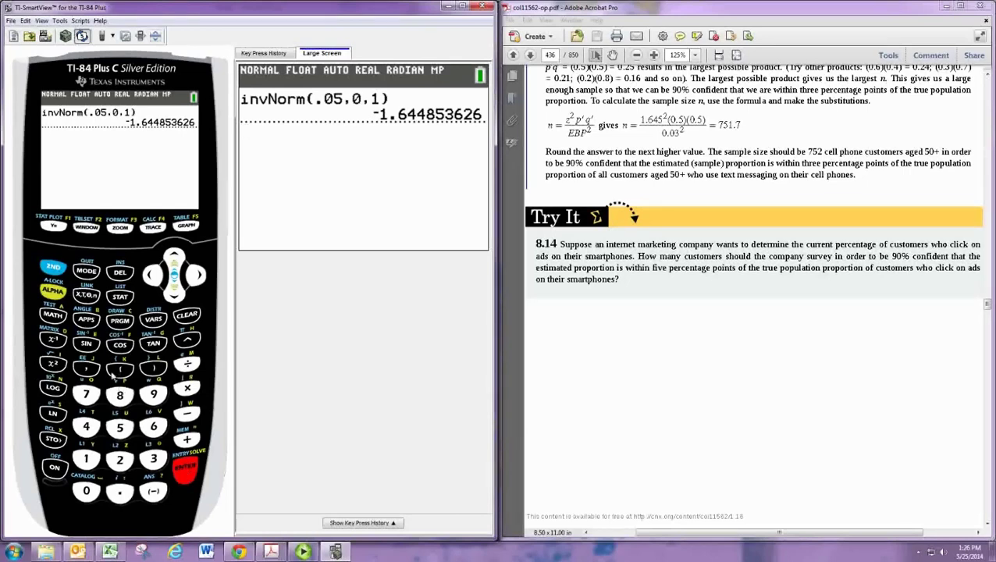
Enter Ans²* on the home screen to begin the sample-size formula
{"action": "left_click", "coordinate": [48, 271]}
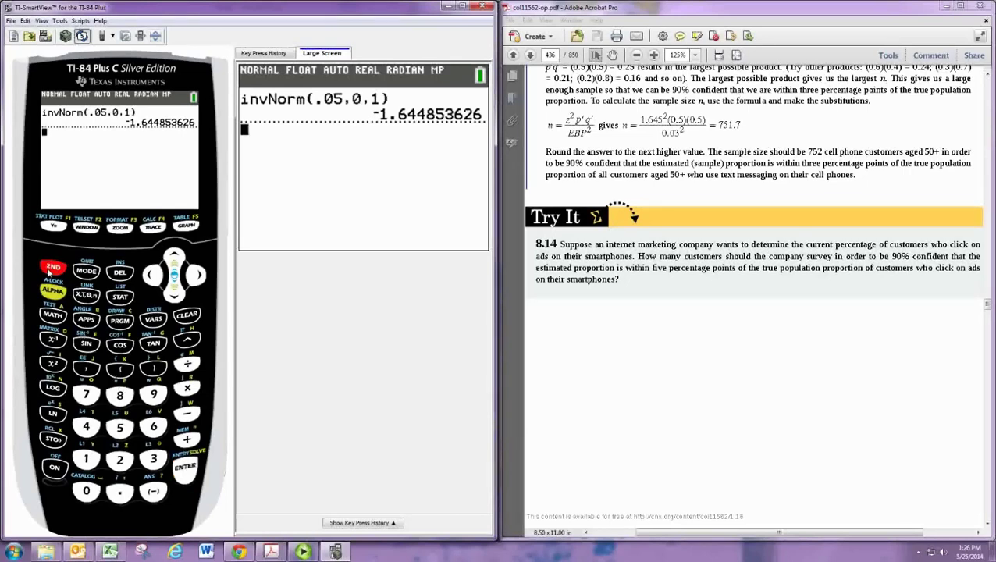
{"action": "left_click", "coordinate": [53, 363]}
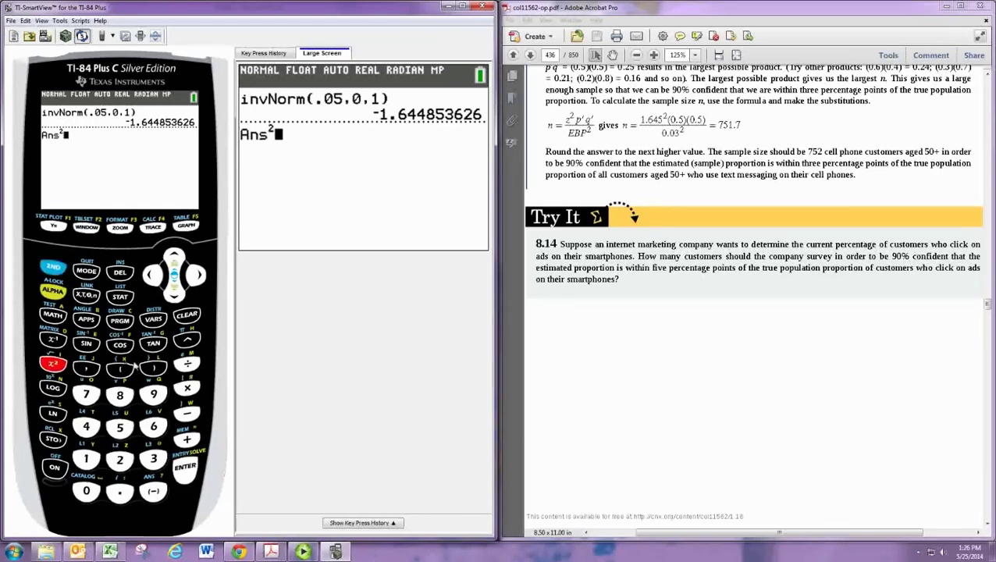
{"action": "left_click", "coordinate": [188, 388]}
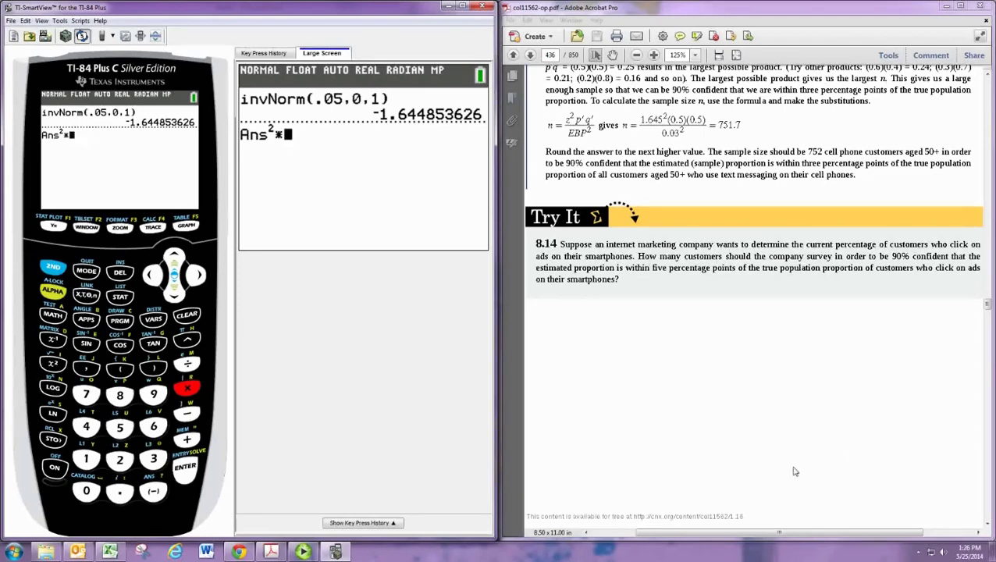
{"action": "mouse_move", "coordinate": [717, 532]}
{"action": "left_mouse_down"}
{"action": "mouse_move", "coordinate": [758, 542]}
{"action": "mouse_move", "coordinate": [722, 534]}
{"action": "left_mouse_up"}
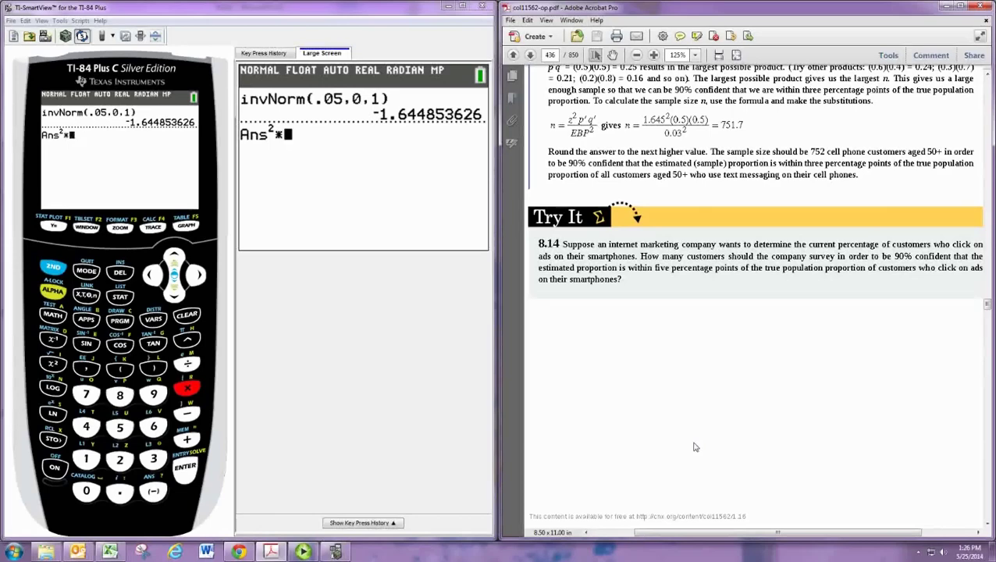
Finish the expression with .5*.5/.05² and evaluate it to 270.5543451
{"action": "scroll", "coordinate": [696, 448], "scroll_direction": "up", "scroll_amount": 4}
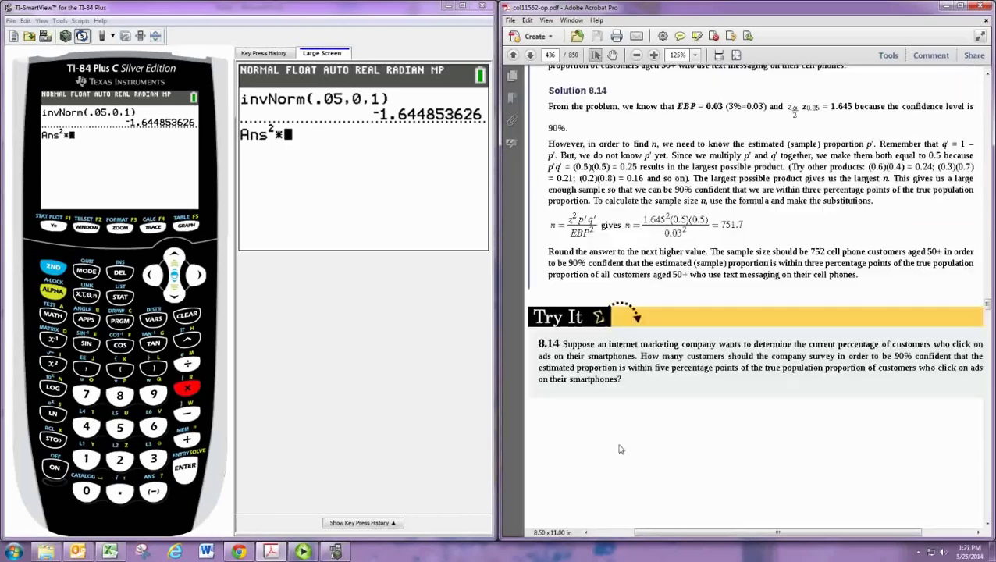
{"action": "scroll", "coordinate": [626, 452], "scroll_direction": "up", "scroll_amount": 1}
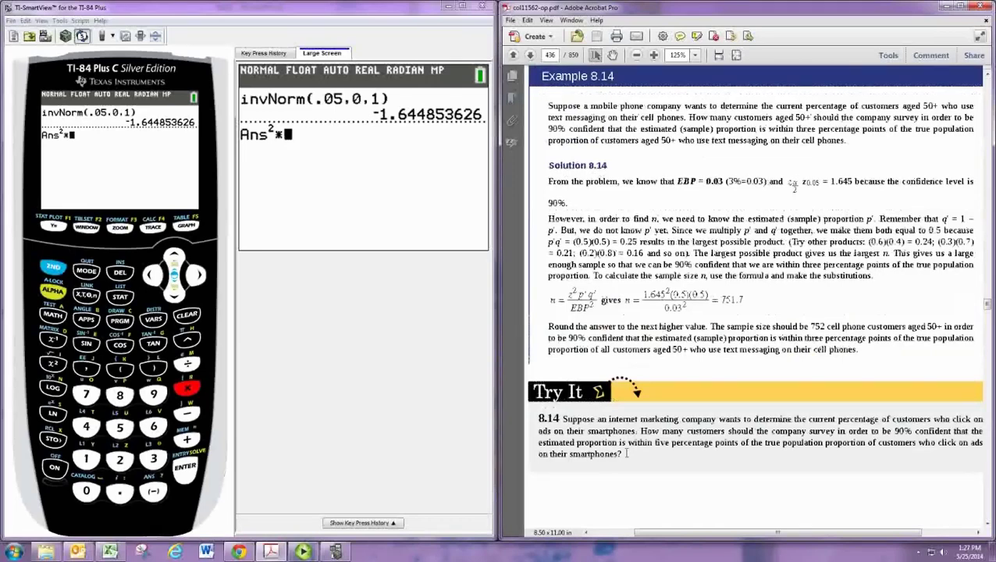
{"action": "scroll", "coordinate": [626, 453], "scroll_direction": "down", "scroll_amount": 3}
{"action": "type", "text": ".5*."}
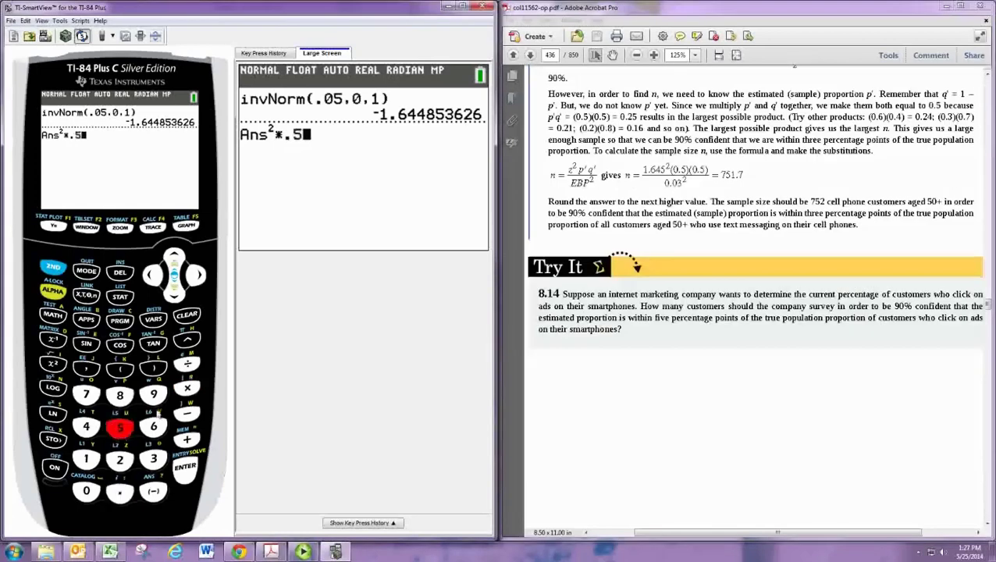
{"action": "left_click", "coordinate": [119, 427]}
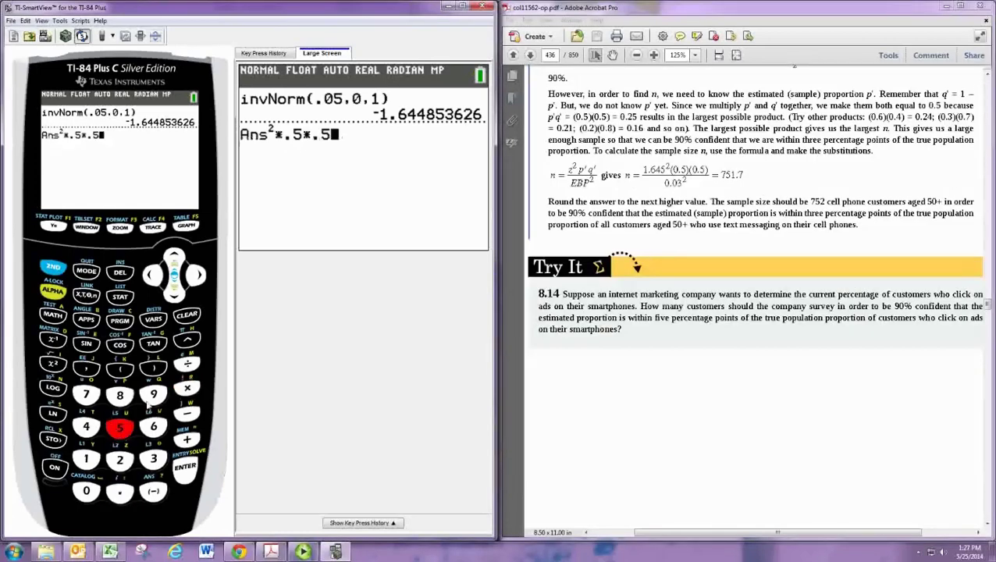
{"action": "left_click", "coordinate": [187, 364]}
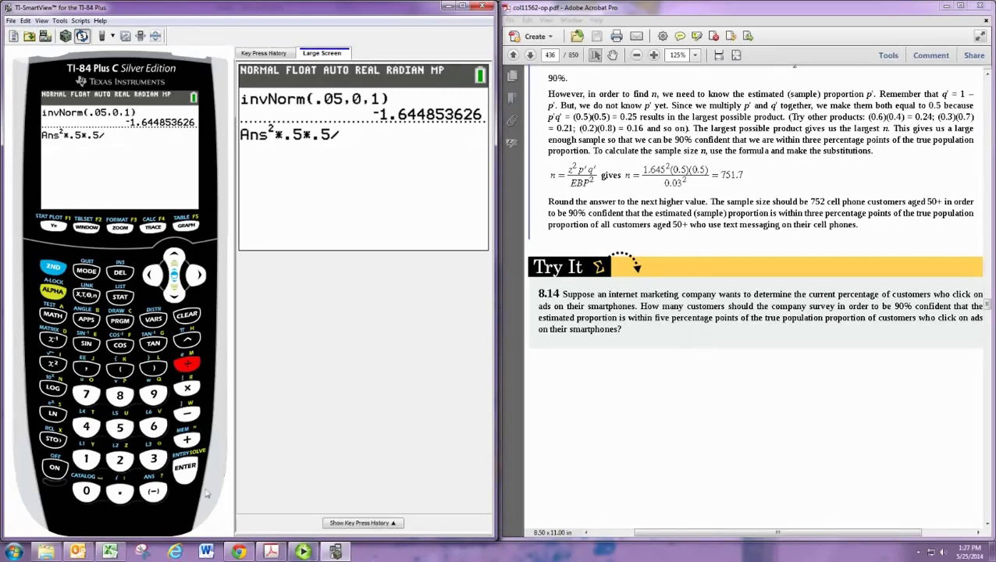
{"action": "left_click", "coordinate": [119, 491]}
{"action": "left_click", "coordinate": [86, 491]}
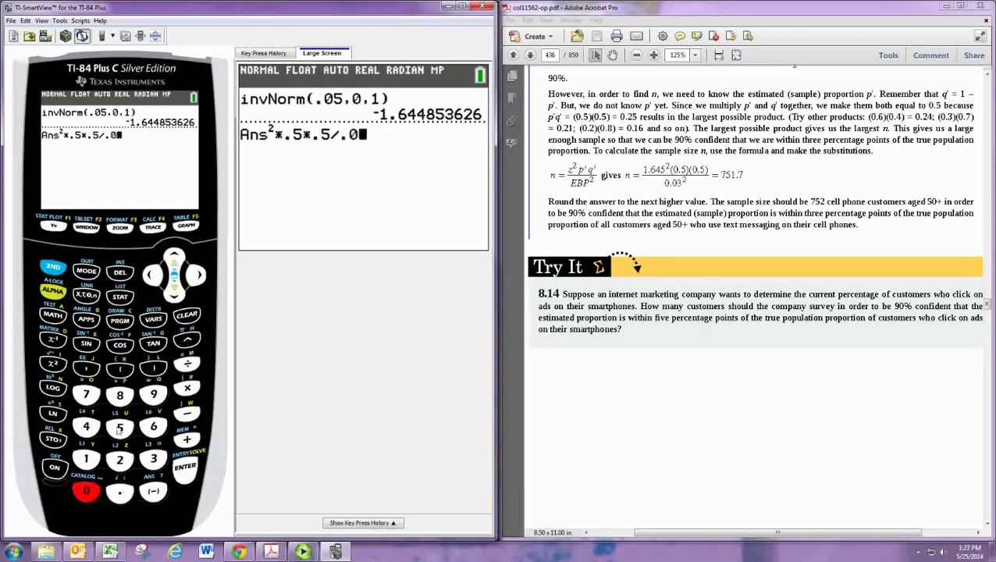
{"action": "left_click", "coordinate": [119, 427]}
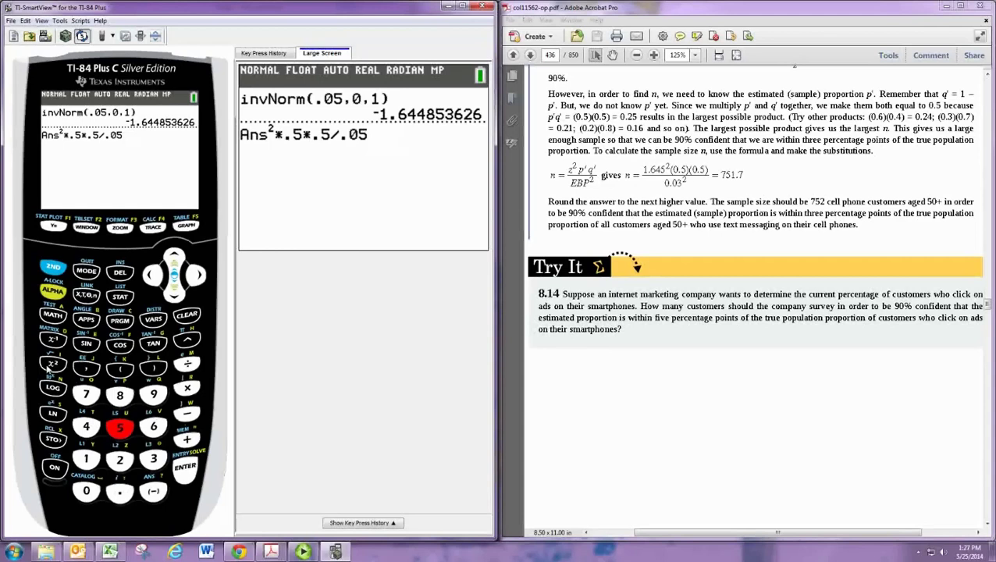
{"action": "left_click", "coordinate": [188, 473]}
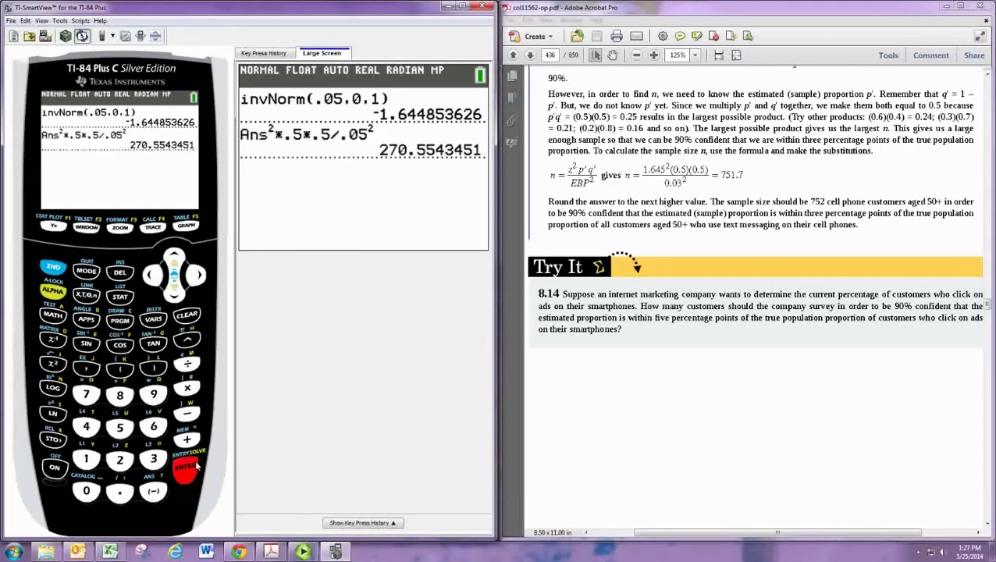